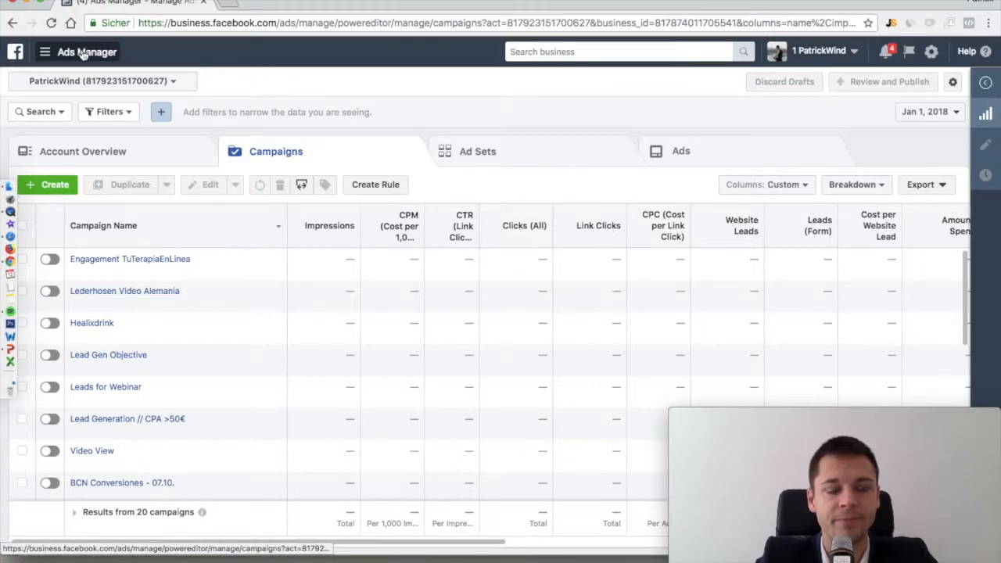
# Go from the Ads Manager menu into Business Manager's Business Settings
pyautogui.click(82, 53)
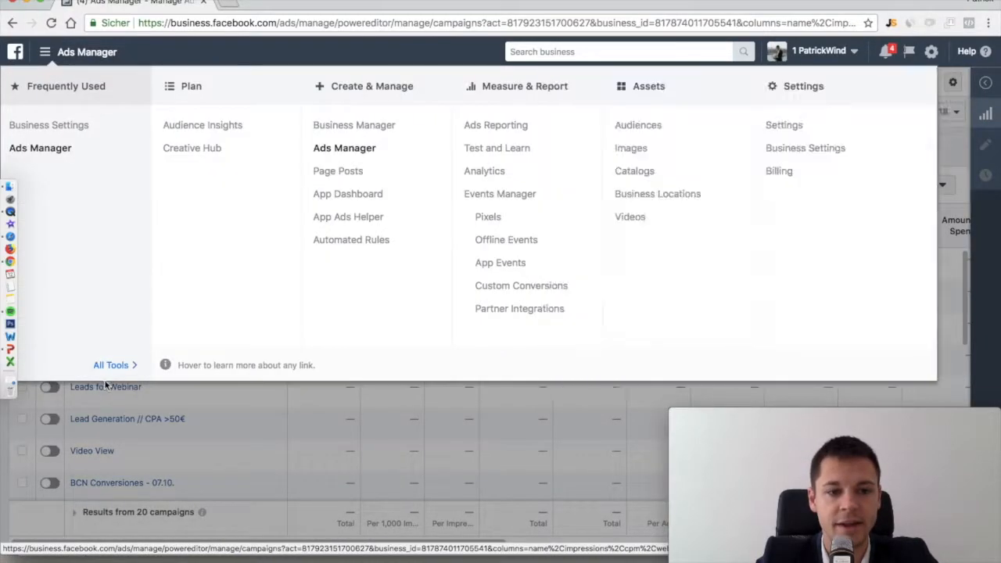
pyautogui.click(371, 133)
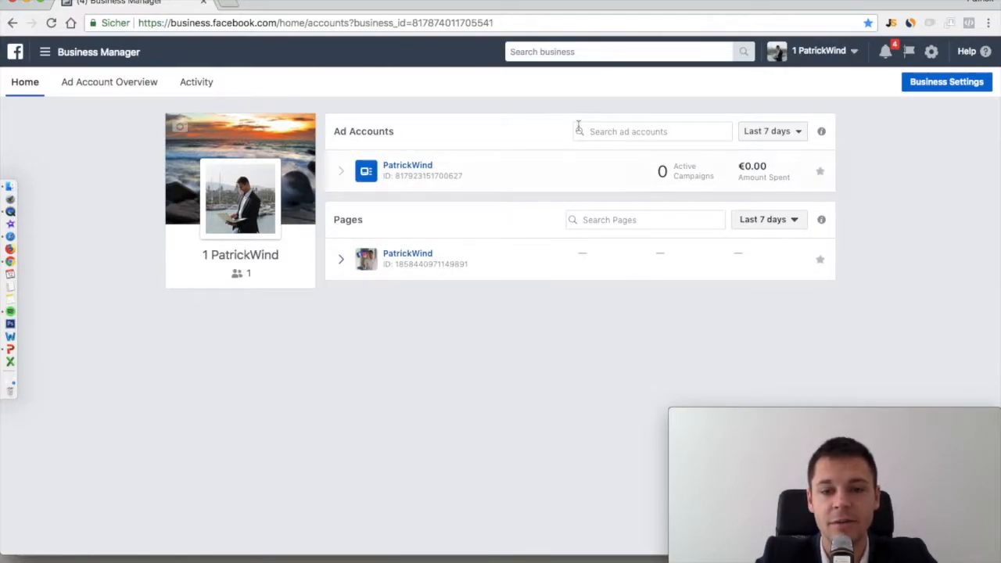
pyautogui.click(939, 85)
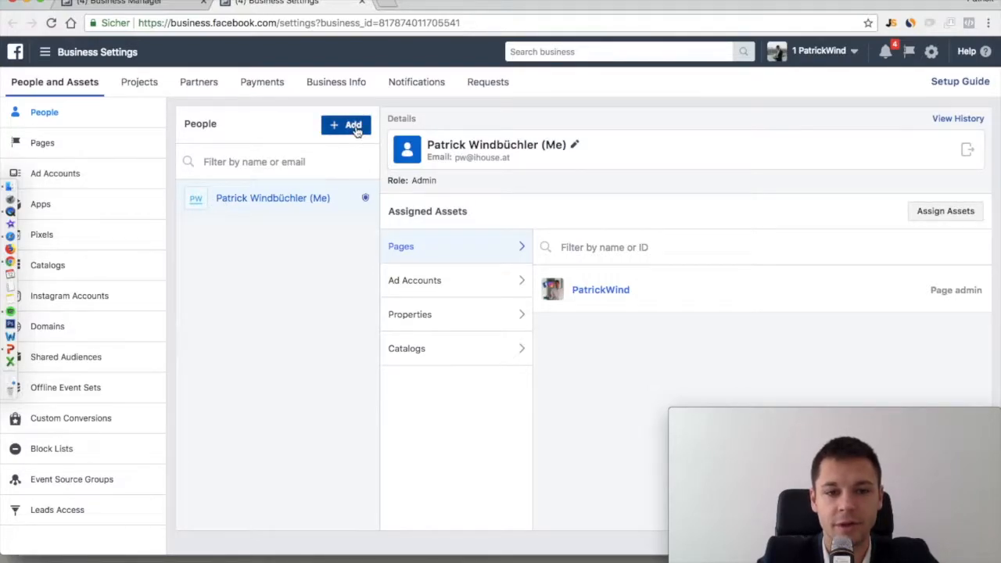
# Invite a new person to the business with the Admin role, entering the invitee's e-mail address
pyautogui.click(354, 126)
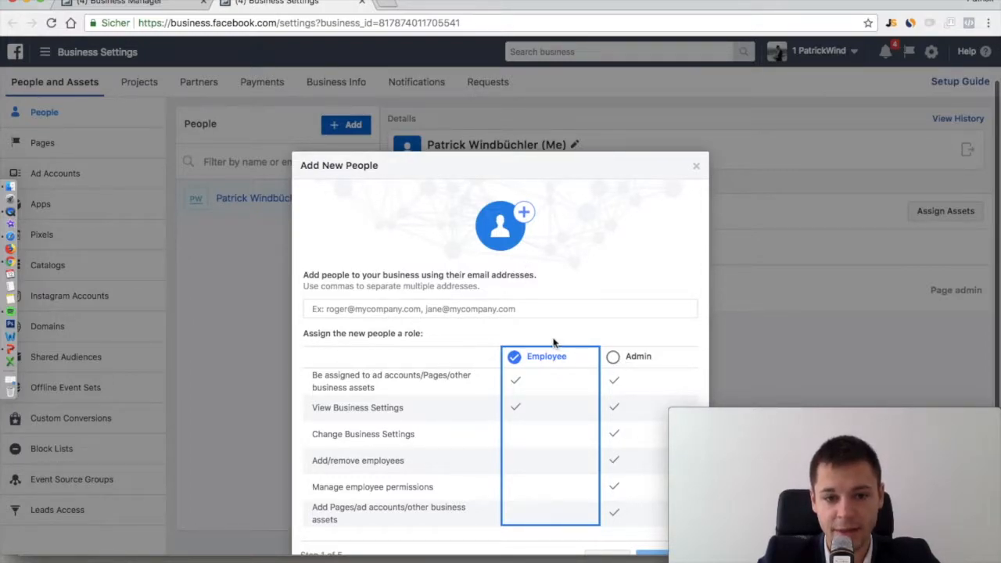
pyautogui.click(632, 364)
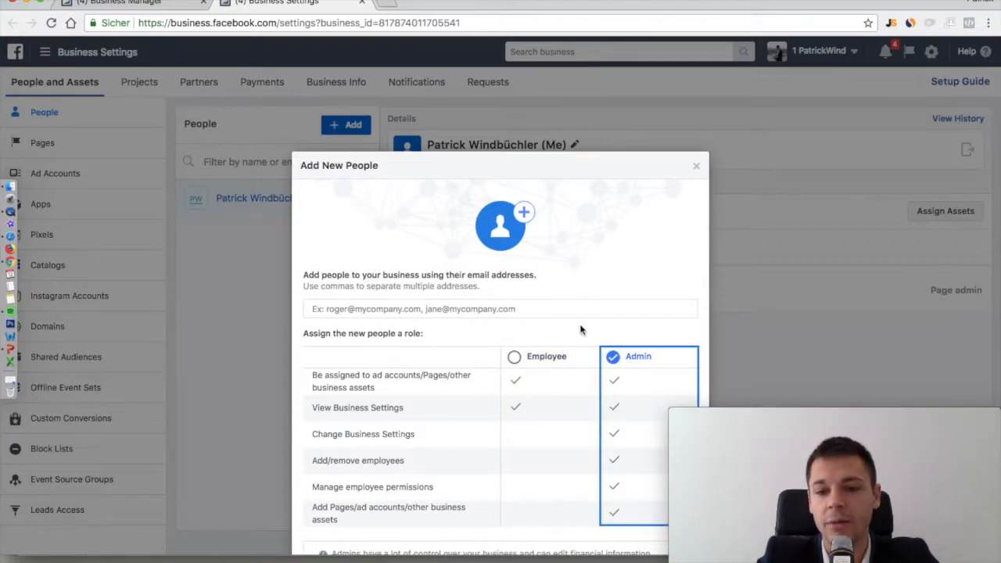
pyautogui.scroll(-1, 581, 329)
pyautogui.click(441, 283)
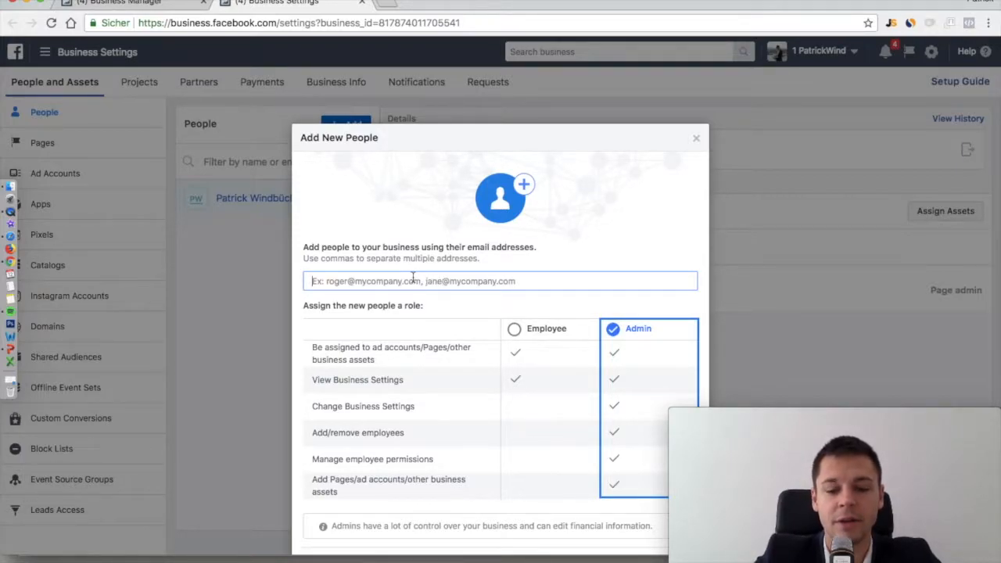
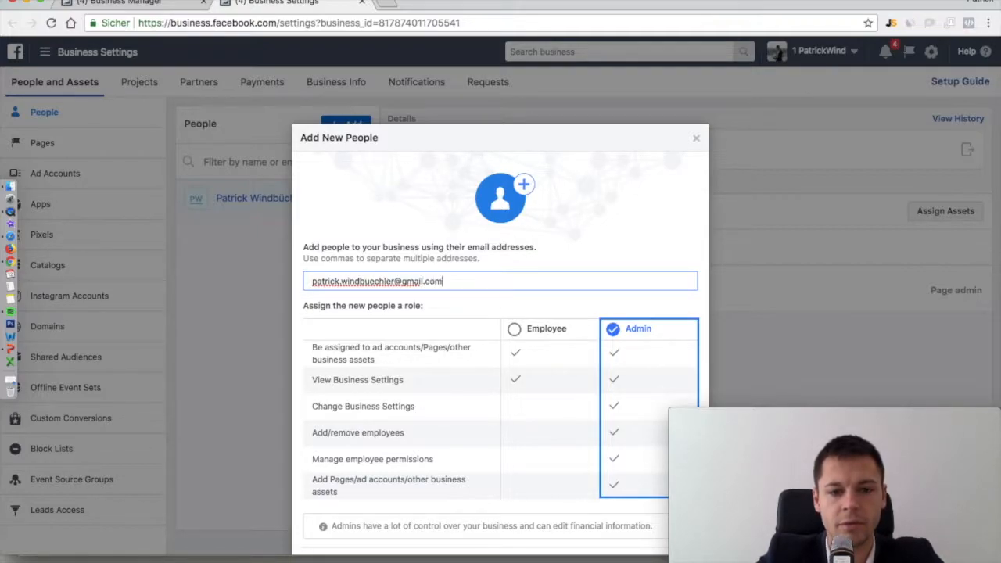
pyautogui.scroll(-2, 525, 258)
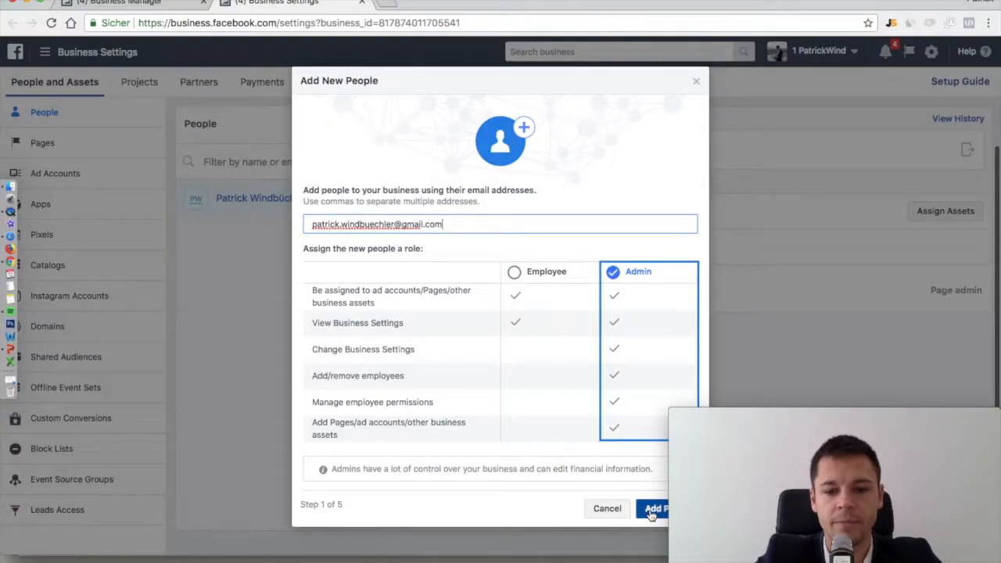
pyautogui.click(649, 515)
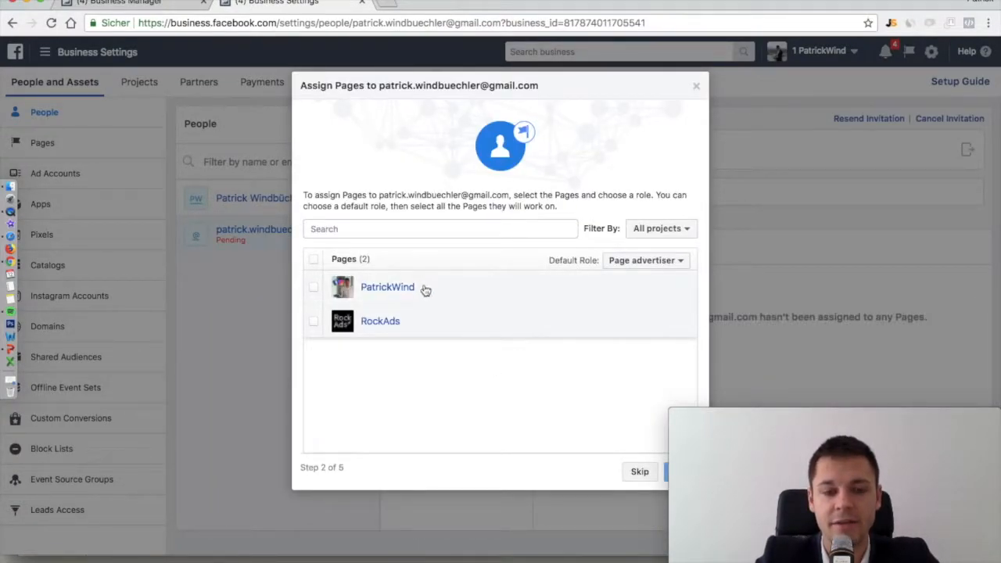
# Grant the invitee Page admin, instead of Page advertiser, on the first Page
pyautogui.click(313, 288)
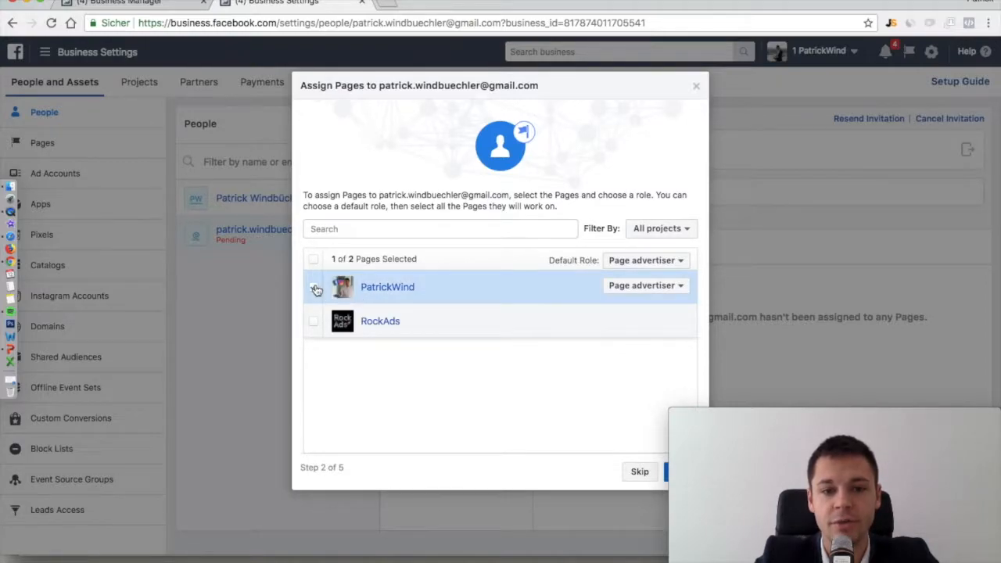
pyautogui.click(655, 287)
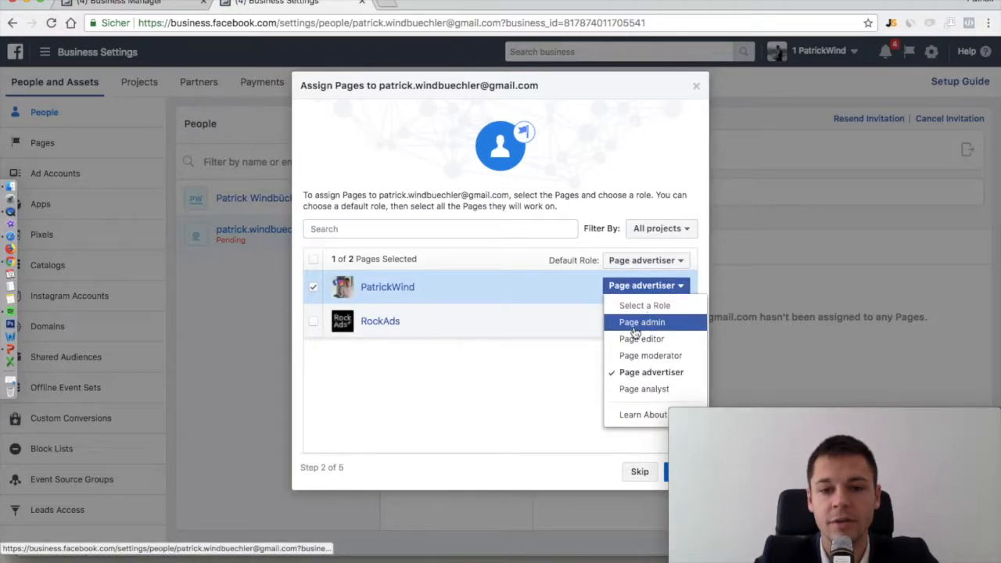
pyautogui.click(635, 325)
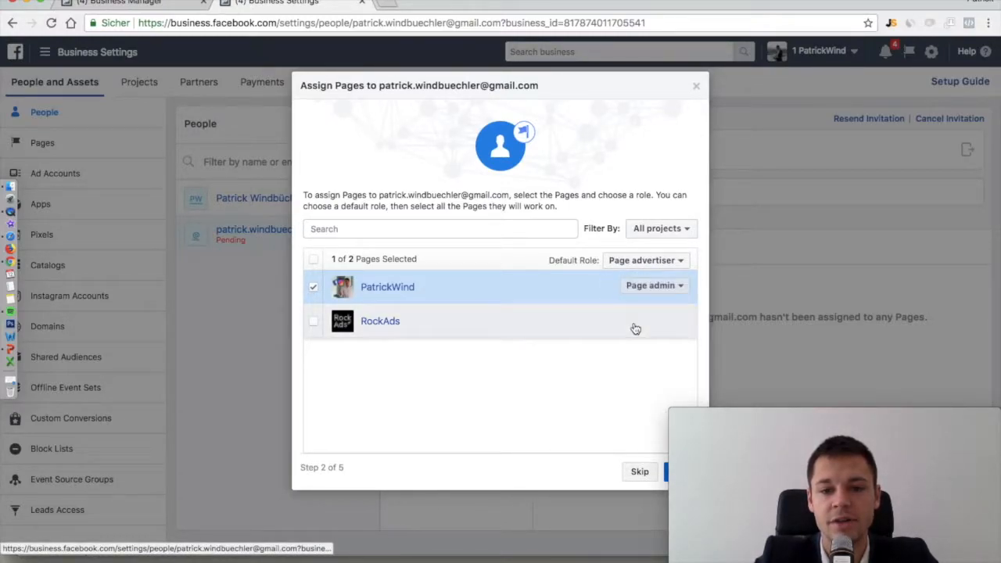
pyautogui.click(666, 474)
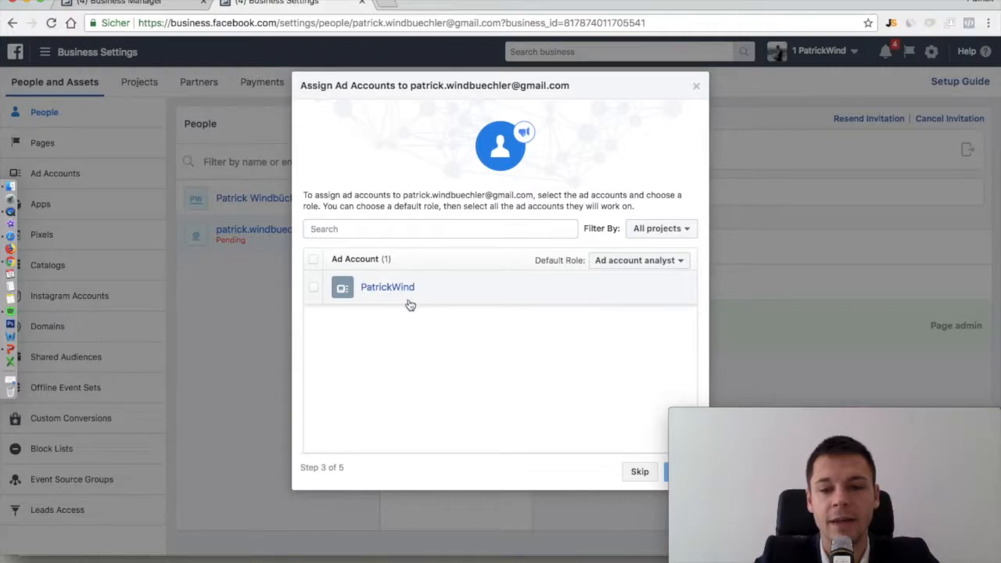
# Grant the invitee Ad account admin on the business's only ad account
pyautogui.click(377, 294)
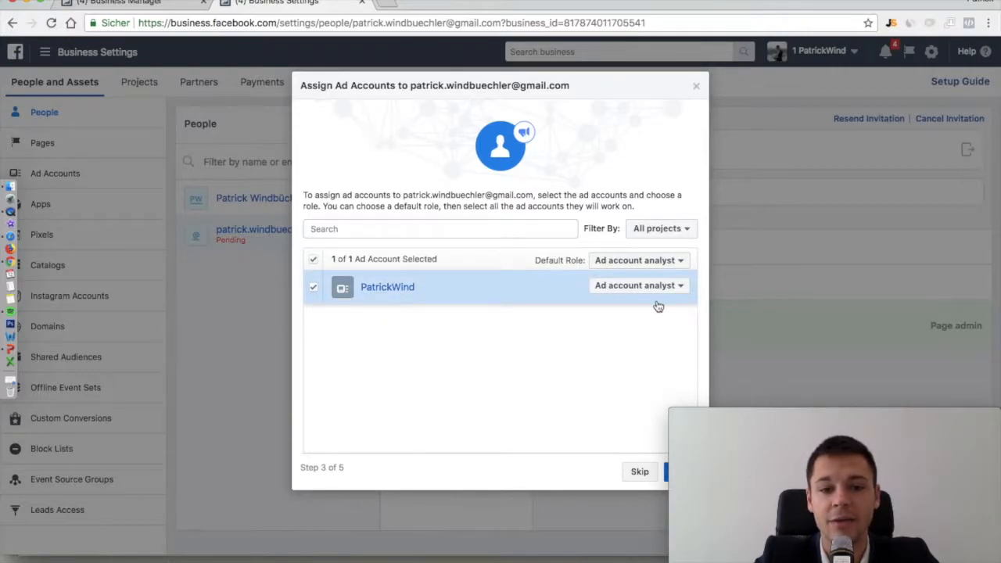
pyautogui.click(663, 289)
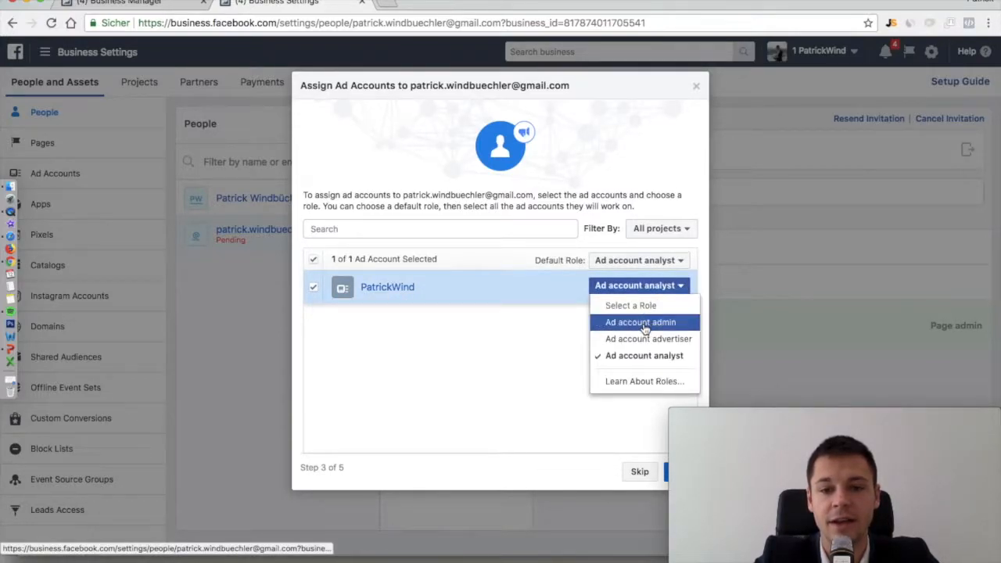
pyautogui.click(642, 323)
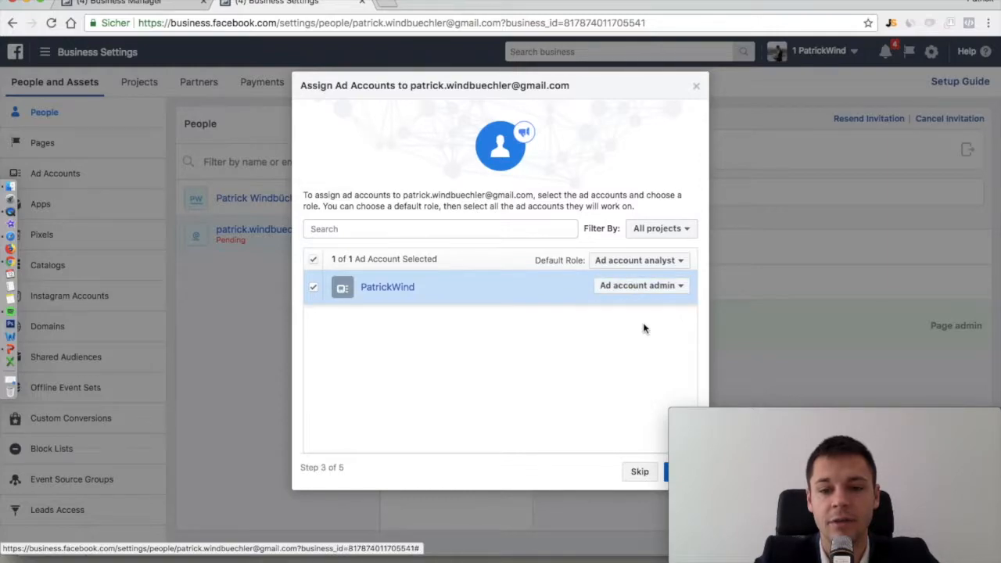
pyautogui.click(666, 474)
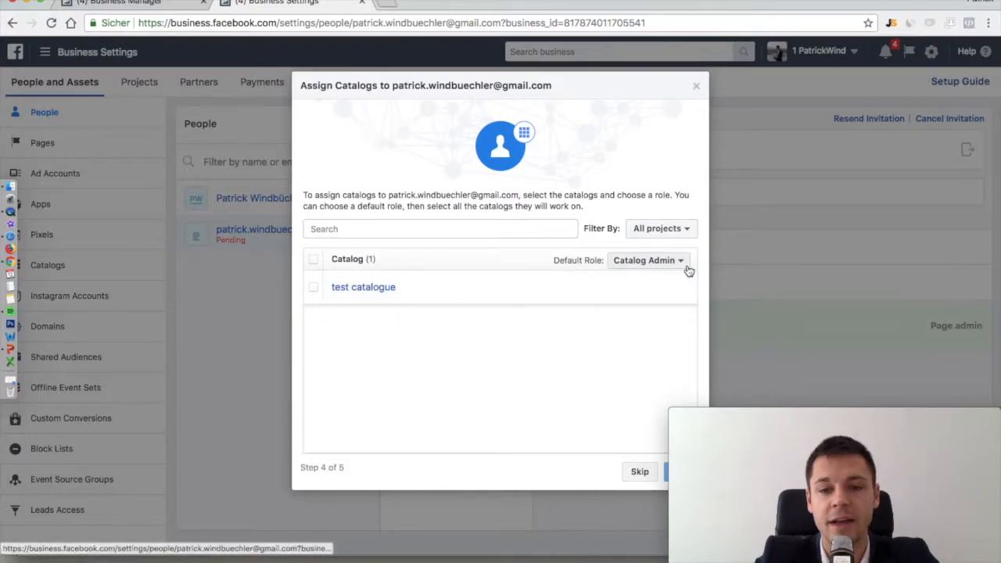
# Skip catalog assignment, close the Nice work! confirmation, and view Gmail's Soziale Netzwerke category
pyautogui.click(638, 472)
pyautogui.click(499, 205)
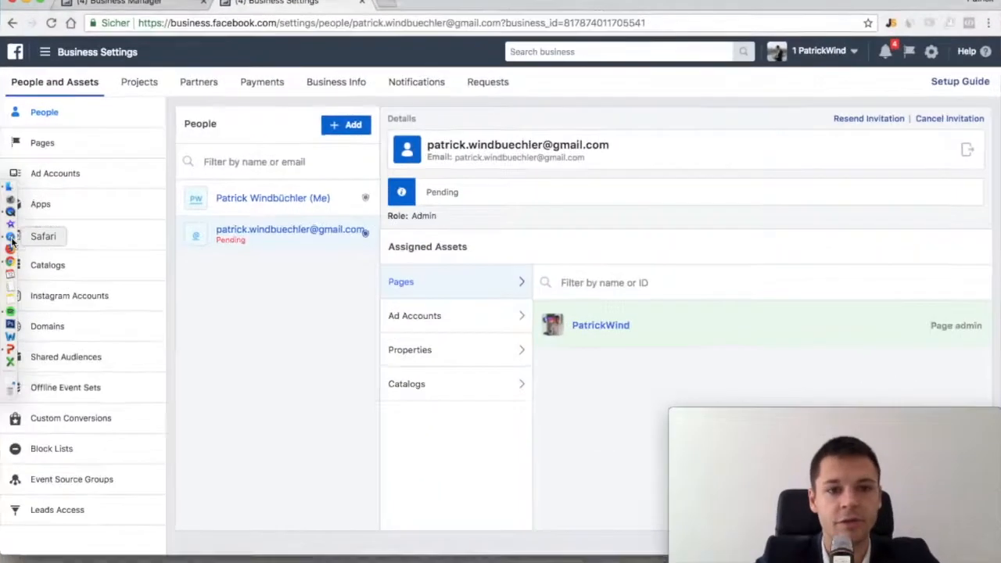
pyautogui.click(11, 239)
pyautogui.click(411, 116)
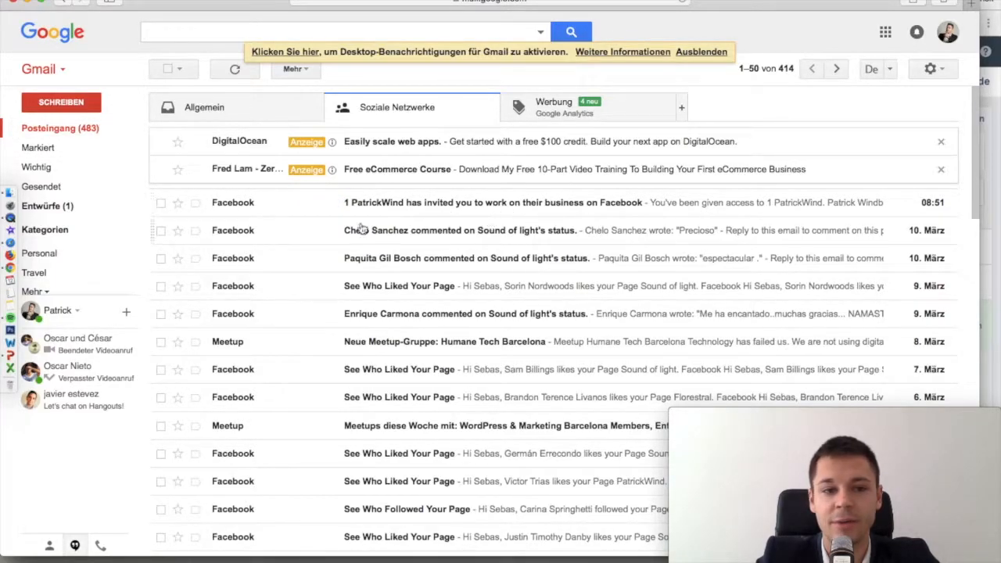
# Open the Business Manager invitation e-mail and follow its Get Started link
pyautogui.click(399, 205)
pyautogui.scroll(-3, 523, 245)
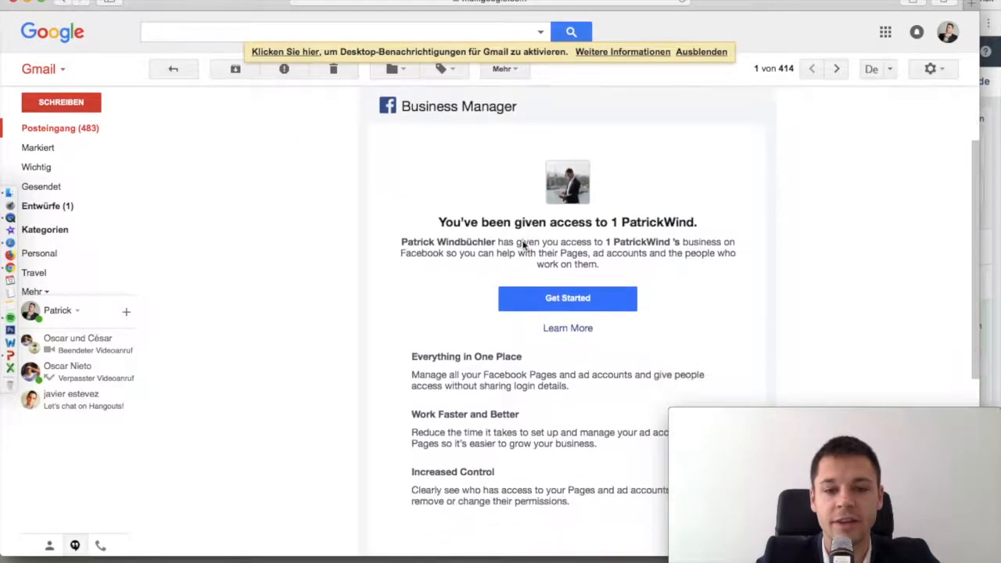
pyautogui.moveTo(532, 222); pyautogui.dragTo(707, 243)
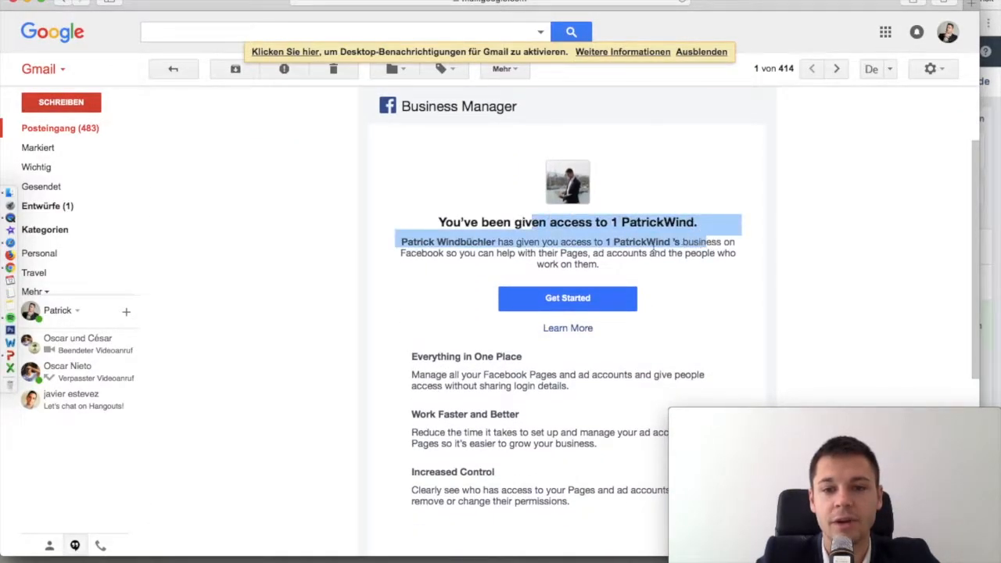
pyautogui.click(779, 243)
pyautogui.scroll(-2, 780, 242)
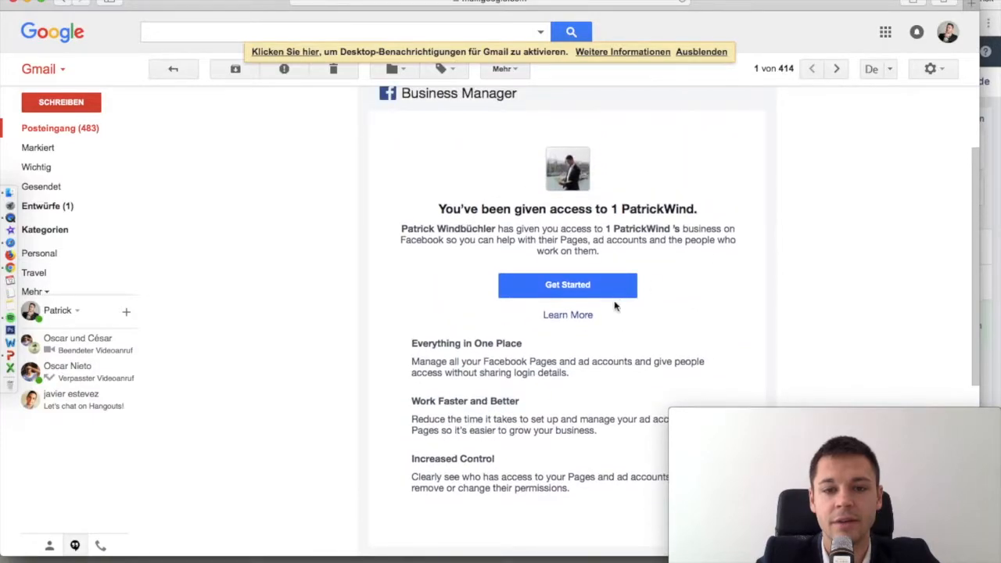
pyautogui.click(598, 285)
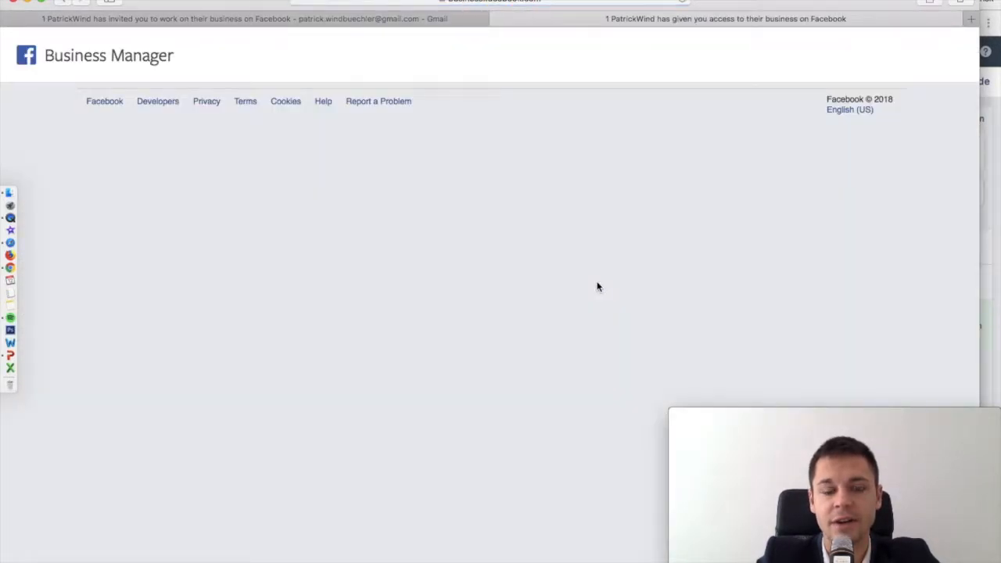
# Enter the display name for the business, switching to a different Facebook account to verify
pyautogui.click(465, 360)
pyautogui.write('In')
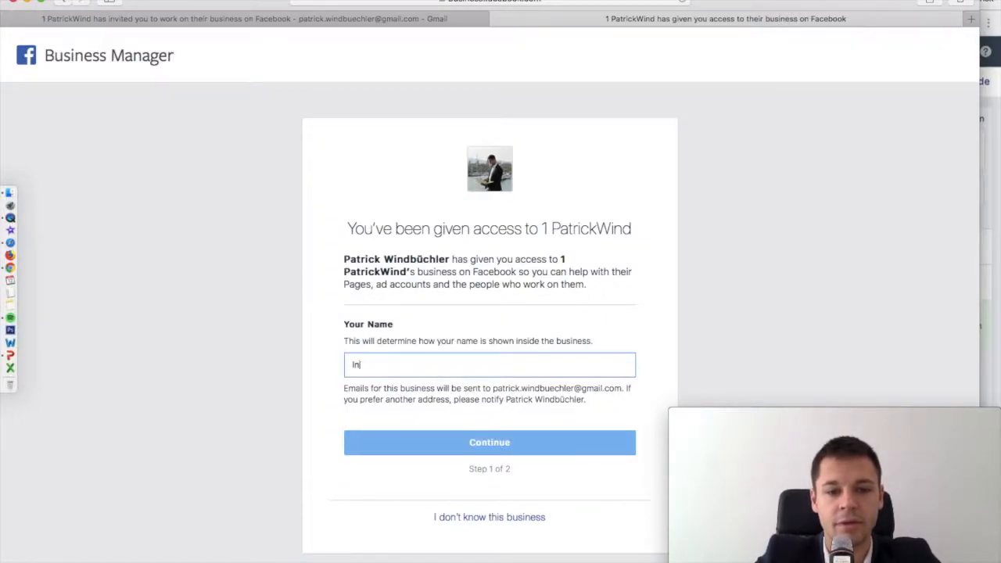
pyautogui.write('foTest Patrick')
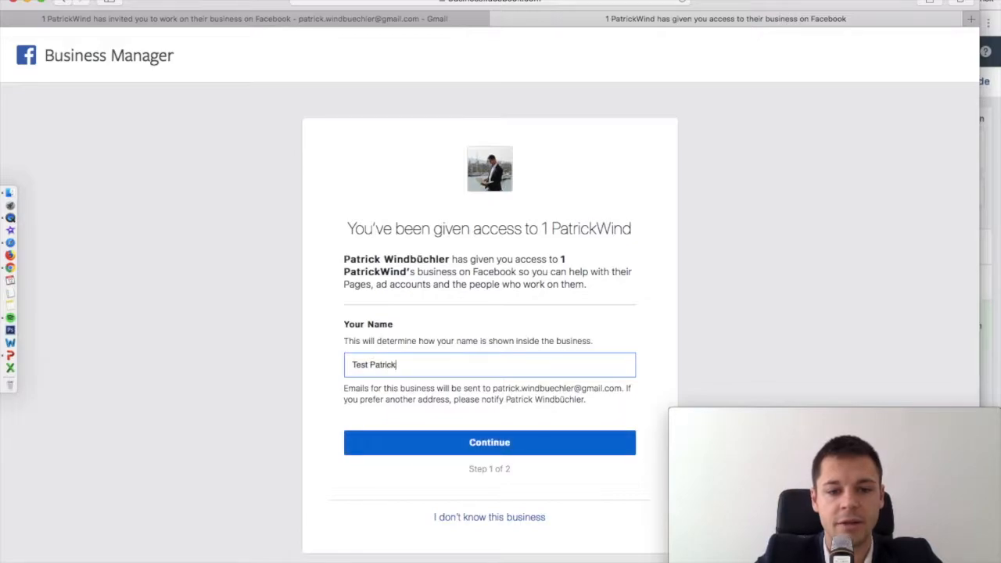
pyautogui.click(420, 440)
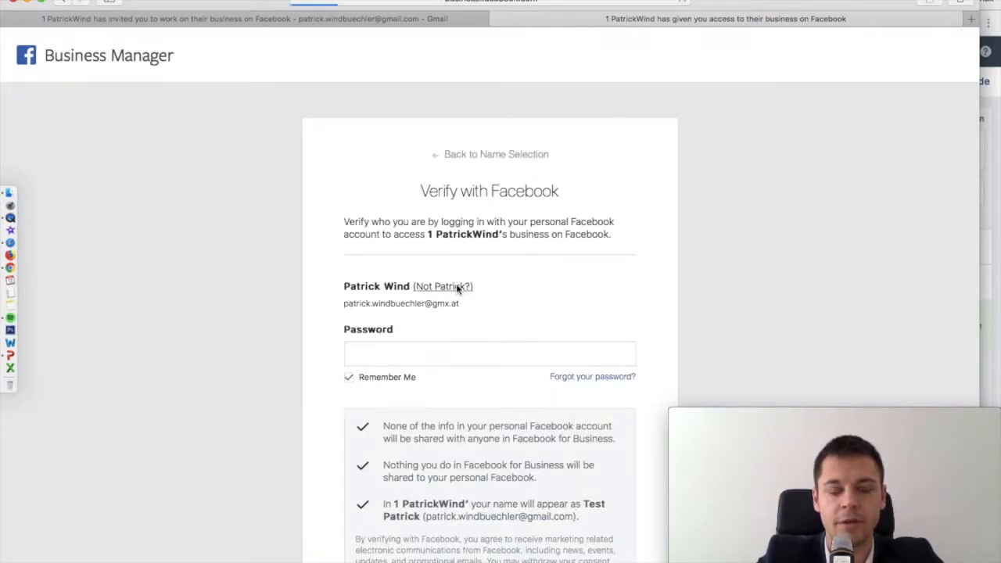
pyautogui.click(457, 287)
pyautogui.click(402, 362)
pyautogui.write('Test Pat')
pyautogui.click(412, 451)
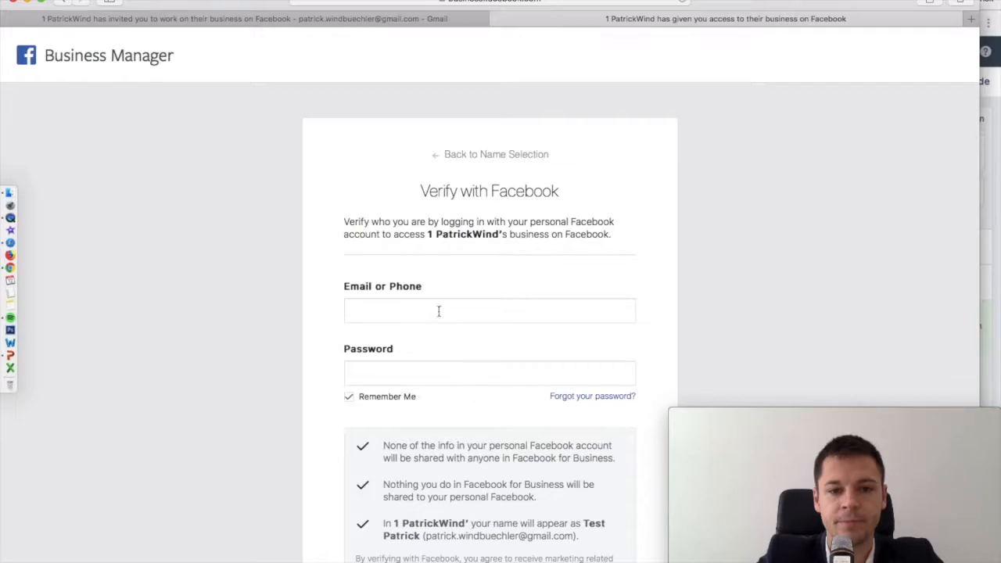
# Log in with the invited account's saved login and confirm verification to accept access
pyautogui.click(438, 311)
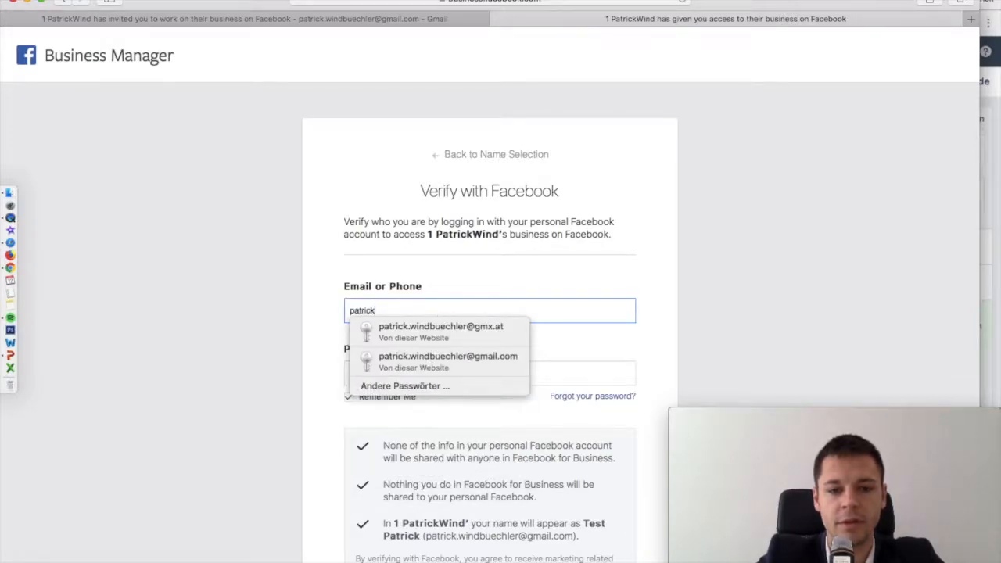
pyautogui.click(459, 354)
pyautogui.scroll(-5, 570, 351)
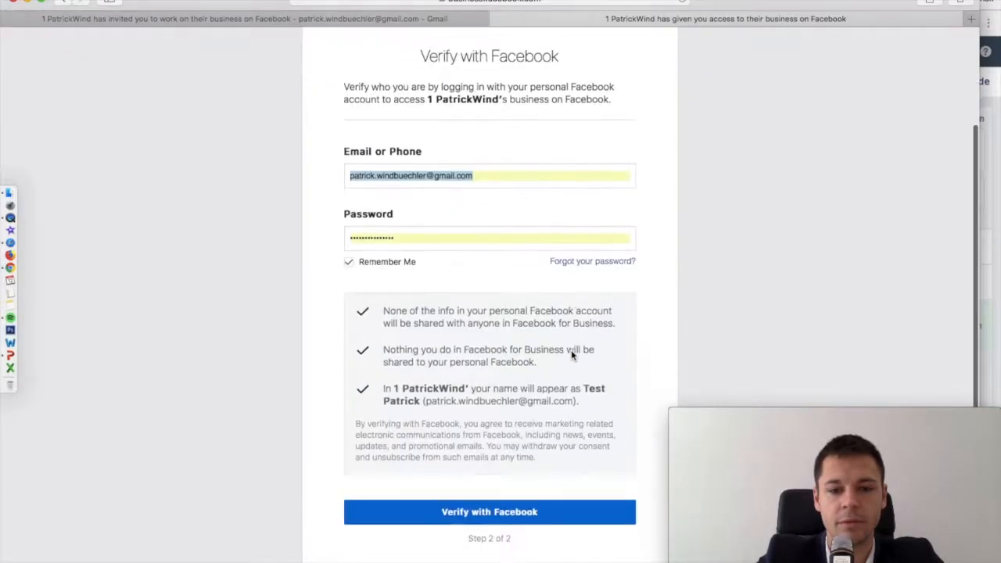
pyautogui.click(508, 444)
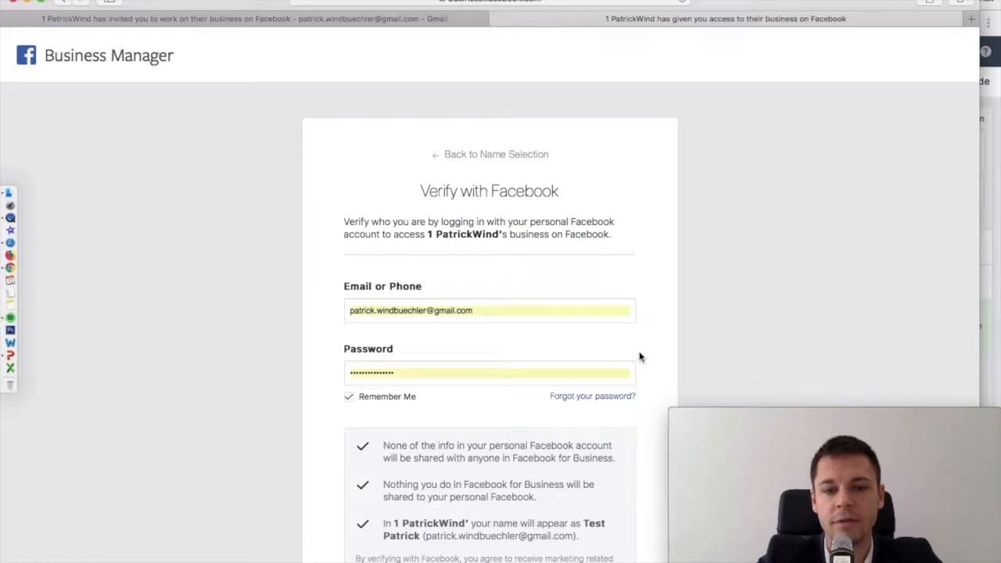
pyautogui.scroll(-3, 639, 358)
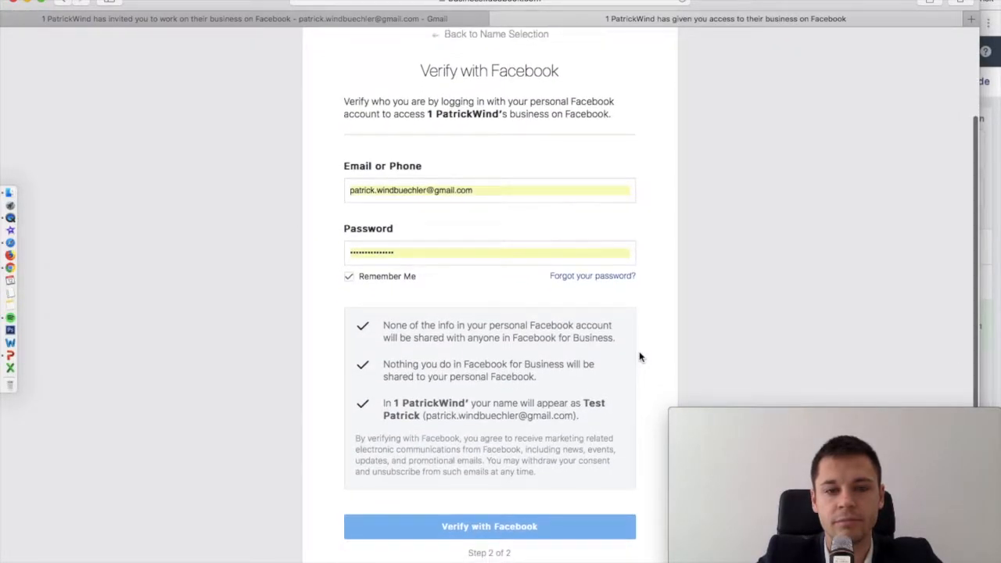
pyautogui.scroll(2, 687, 200)
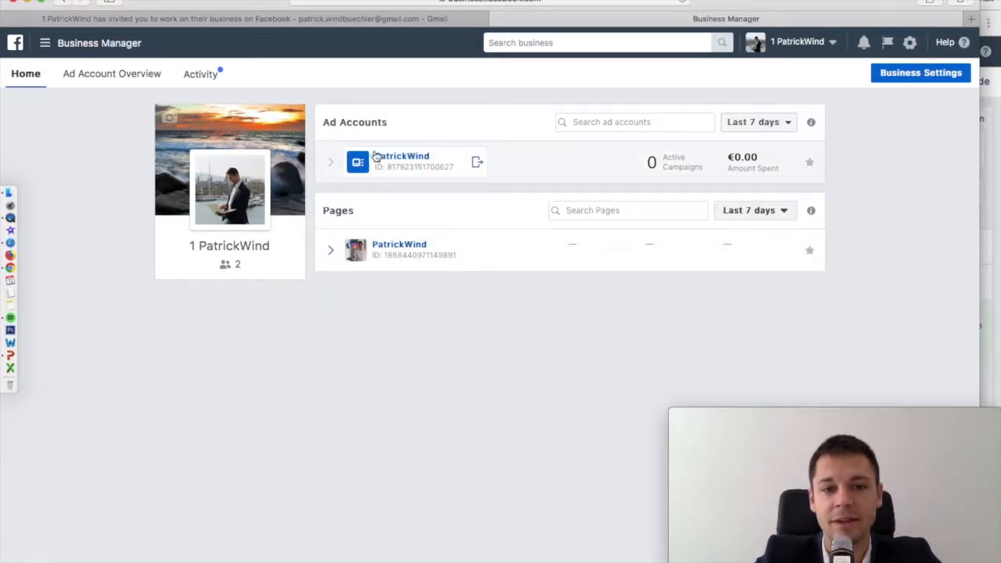
# Check the new admin's assigned Page, ad account and empty catalog list in Business Settings
pyautogui.click(905, 76)
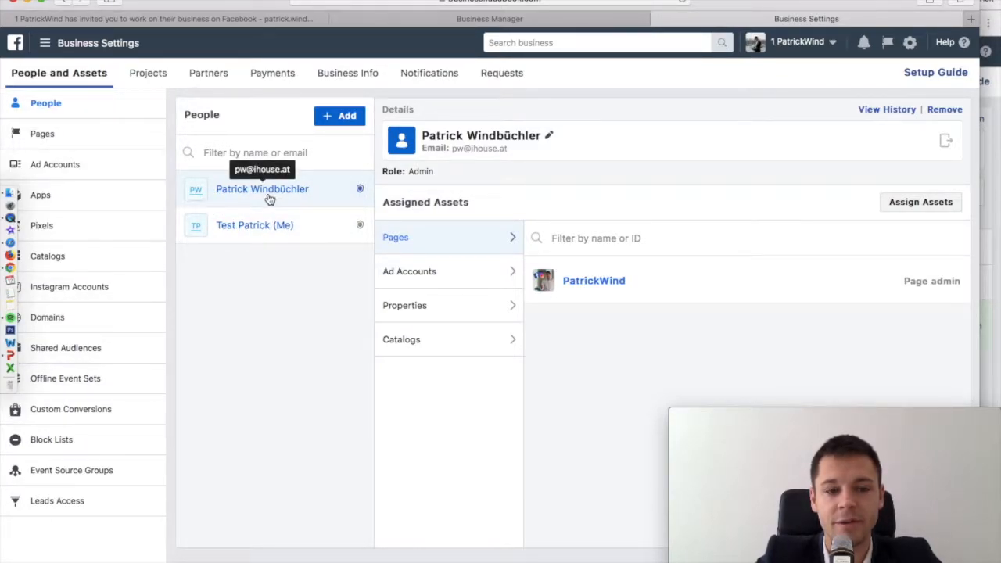
pyautogui.click(311, 231)
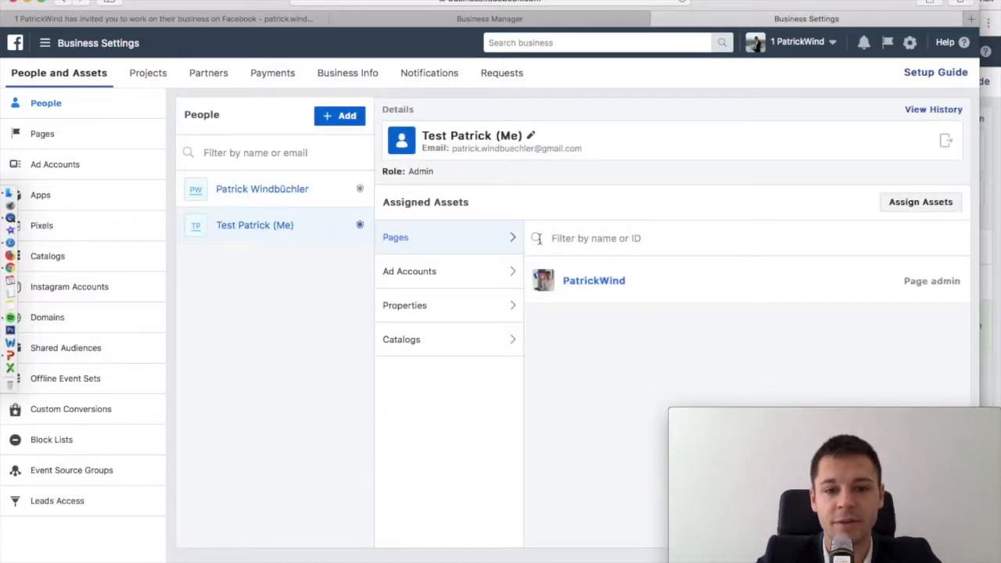
pyautogui.moveTo(901, 286)
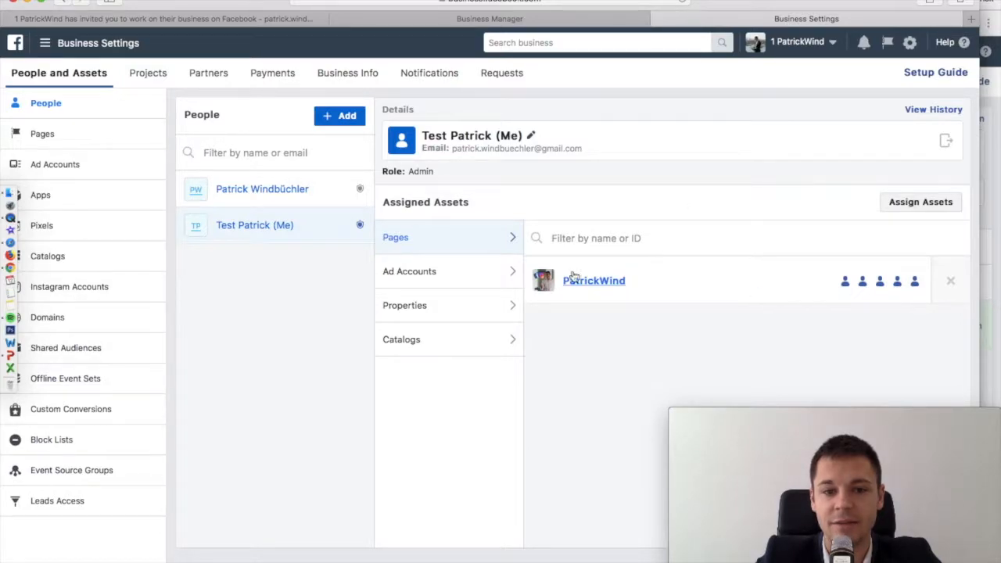
pyautogui.click(430, 269)
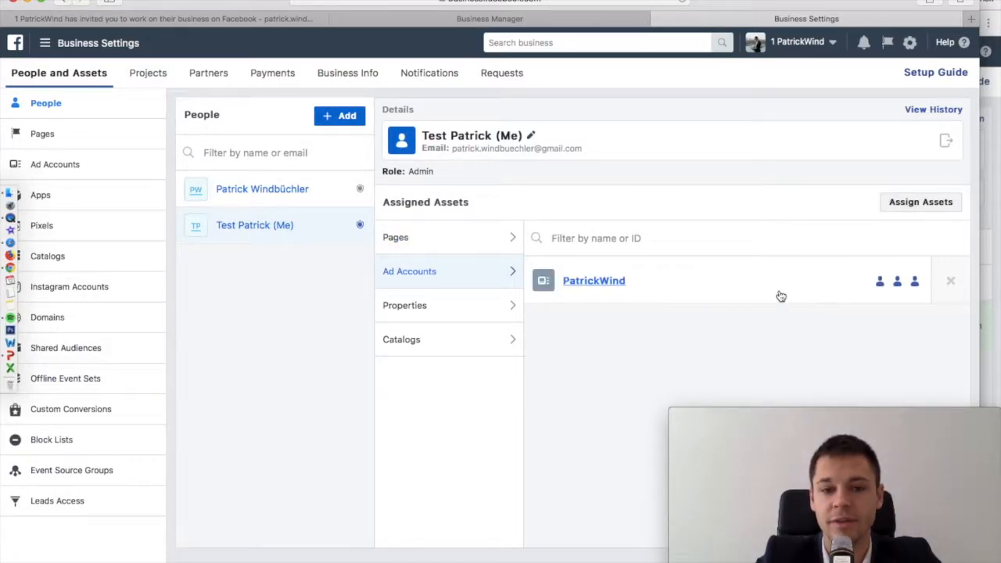
pyautogui.click(457, 341)
pyautogui.moveTo(605, 273); pyautogui.dragTo(781, 274)
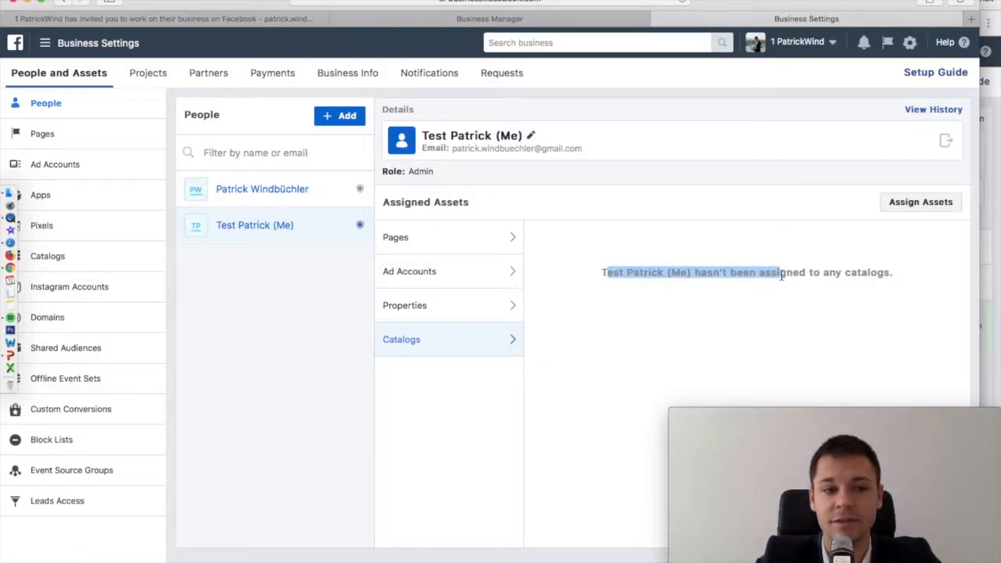
pyautogui.click(333, 334)
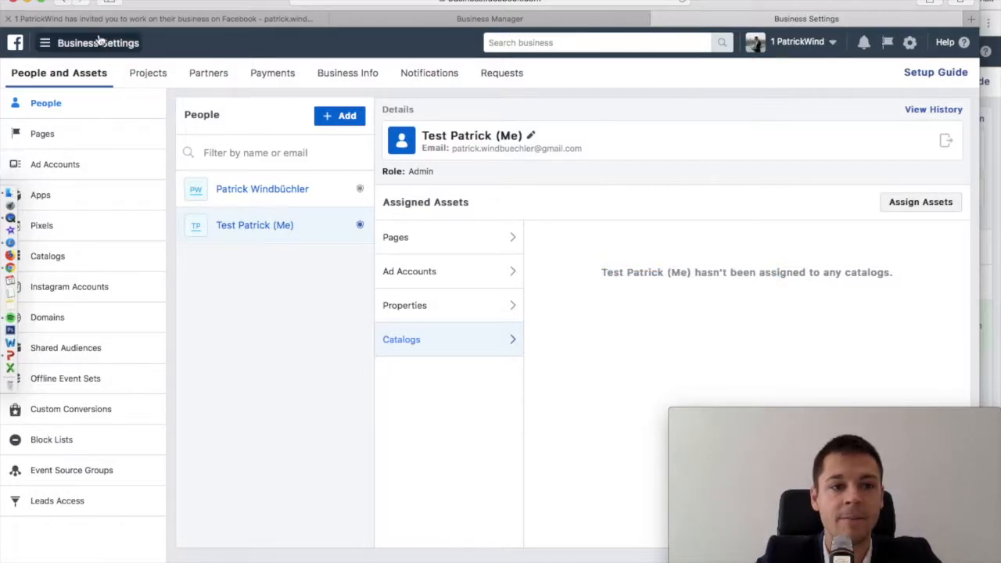
pyautogui.click(74, 44)
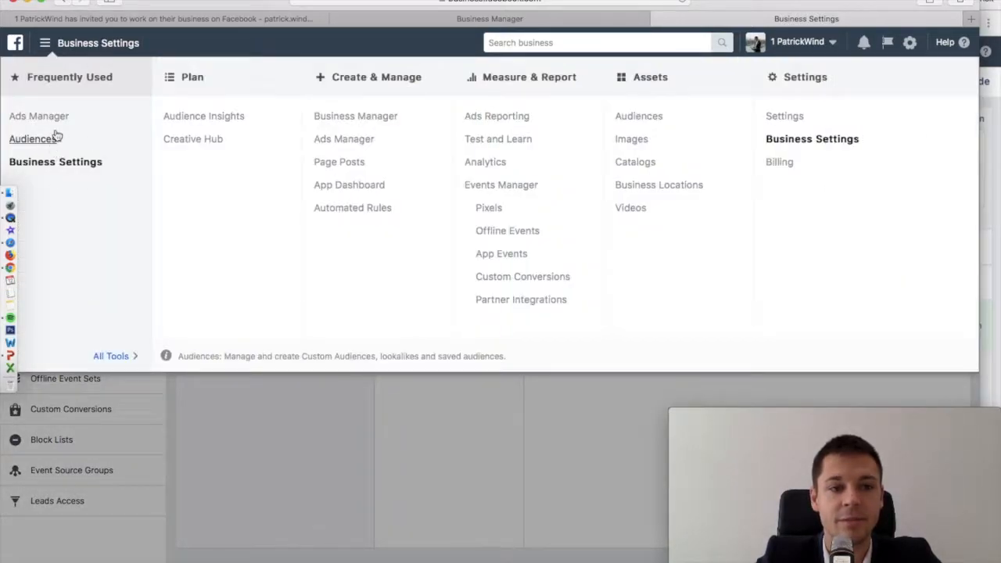
# Open Ads Manager, dismiss its welcome, tour and help panels, then show the ¡Danke schön! slide
pyautogui.click(55, 119)
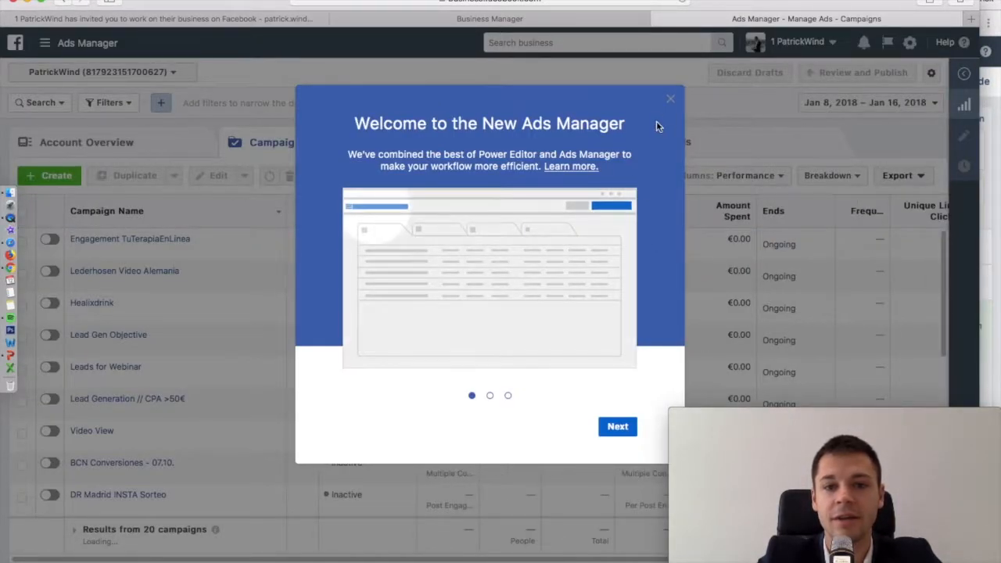
pyautogui.click(670, 106)
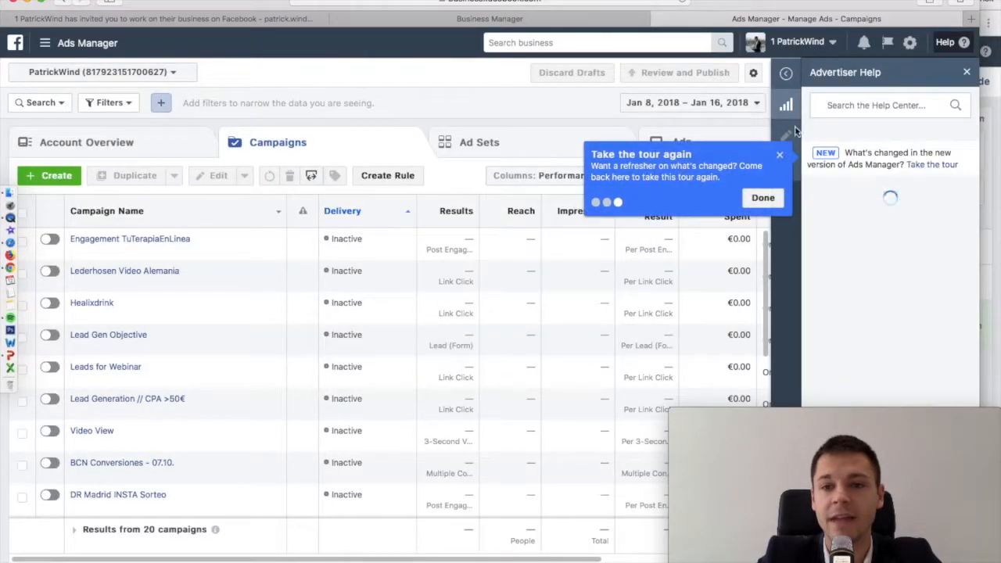
pyautogui.click(779, 156)
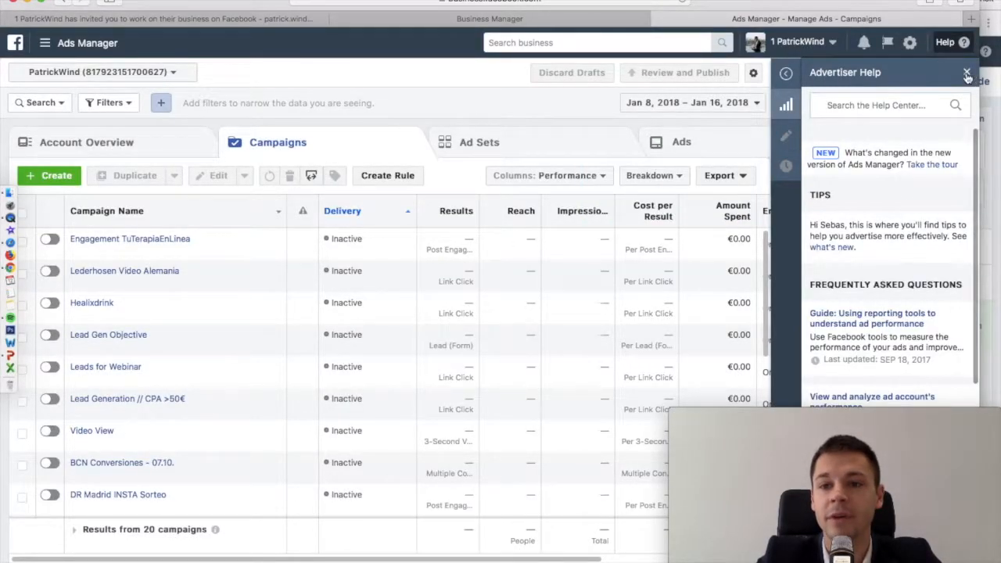
pyautogui.click(967, 72)
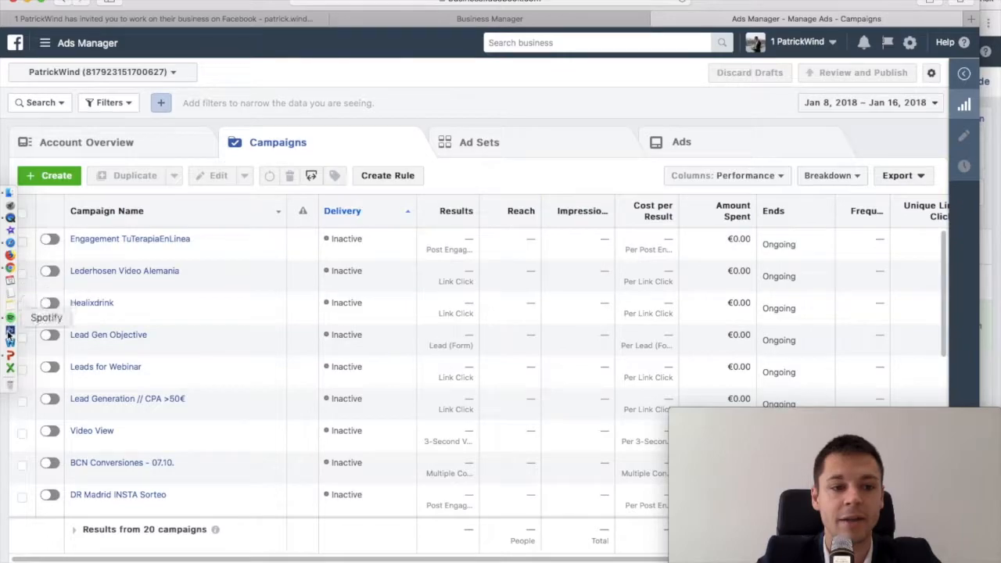
pyautogui.click(9, 355)
pyautogui.click(87, 270)
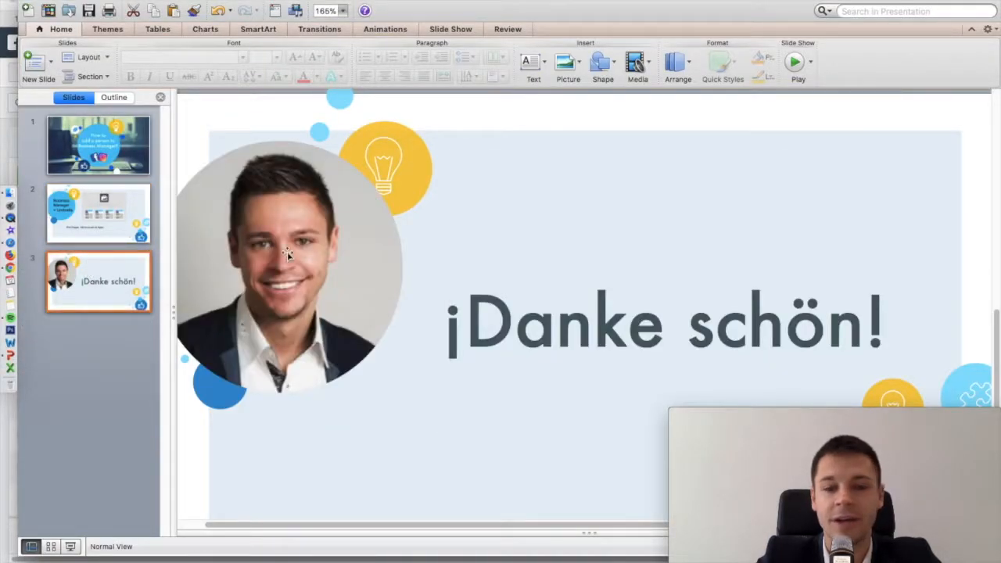